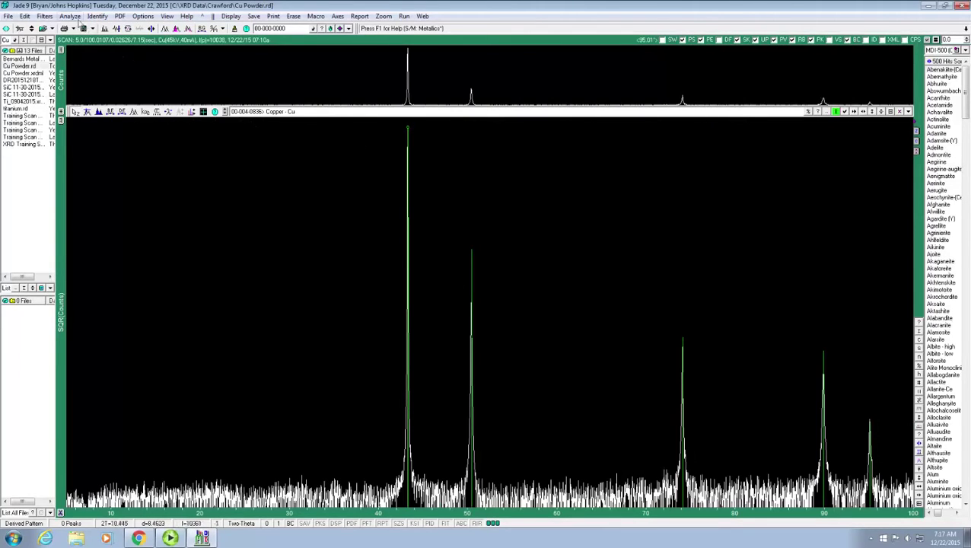
Open peak profile fitting and fit the copper peak near 43.3° over a two-theta range of about 39.7 to 46.8°
{"action": "left_click", "coordinate": [70, 16]}
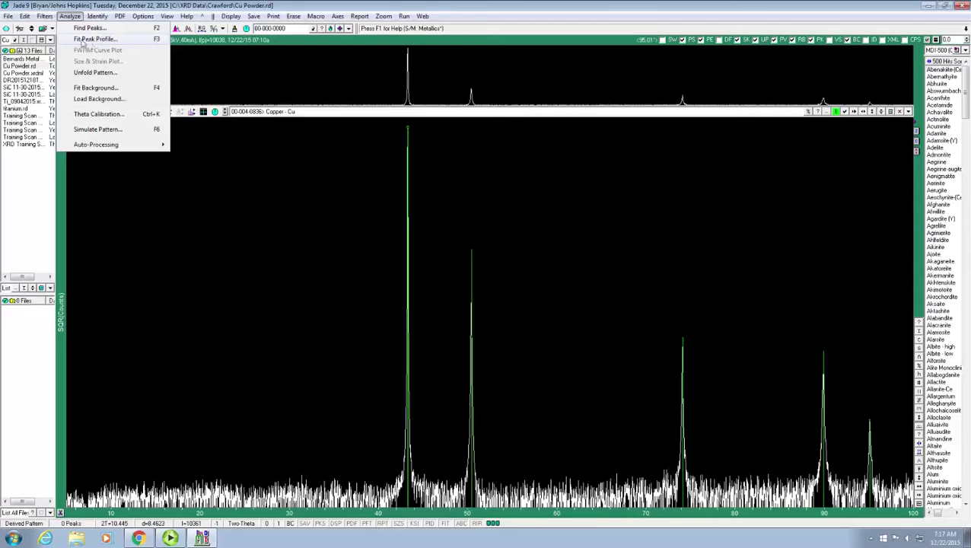
{"action": "left_click", "coordinate": [86, 41]}
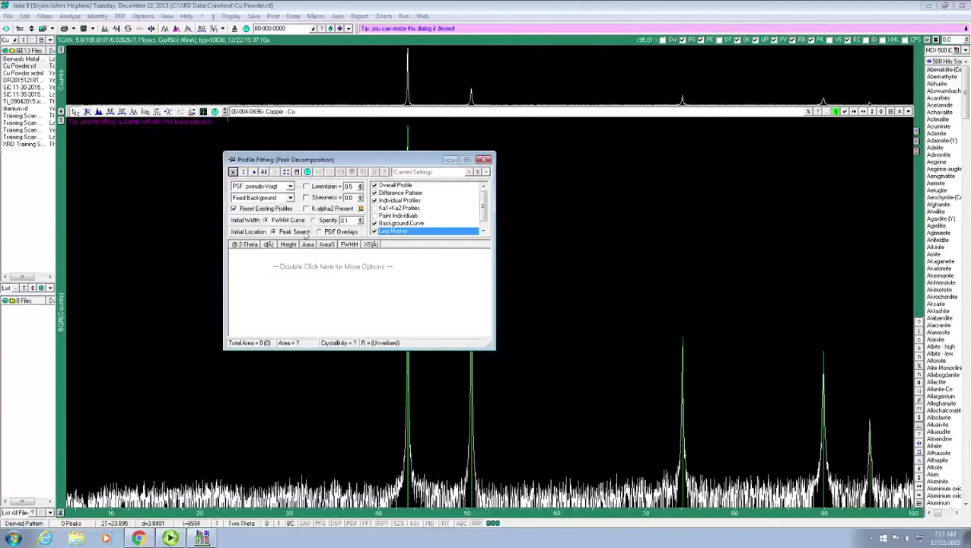
{"action": "left_click_drag", "start_coordinate": [365, 162], "coordinate": [629, 170]}
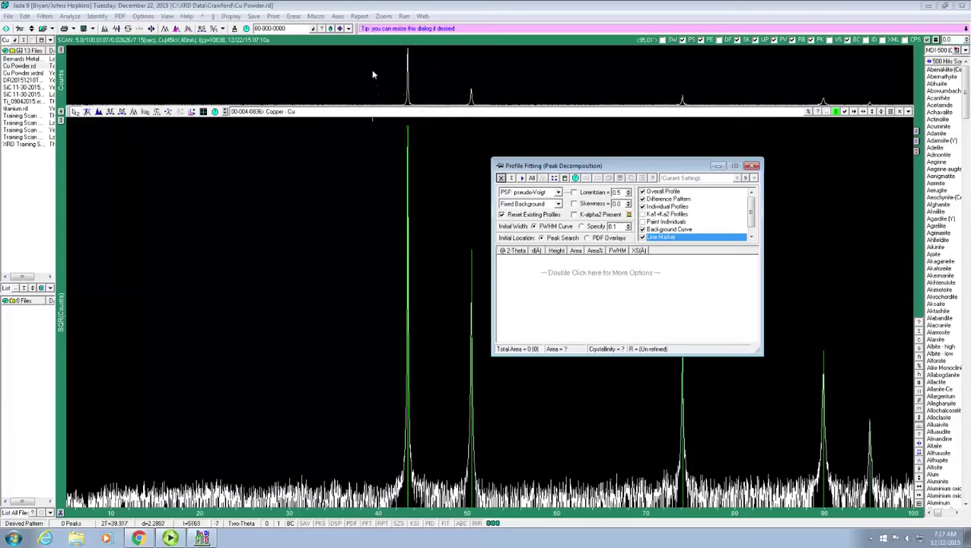
{"action": "left_click_drag", "start_coordinate": [375, 52], "coordinate": [439, 50]}
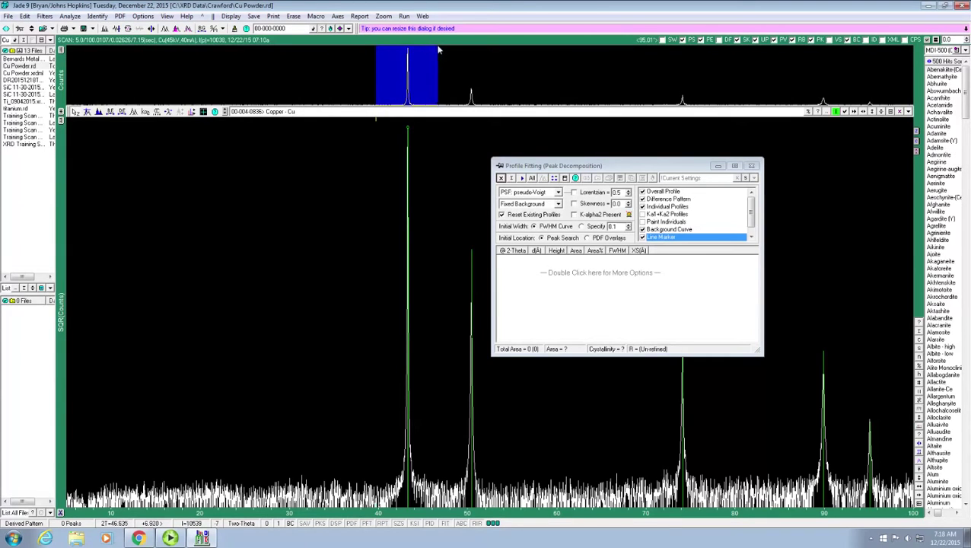
{"action": "left_click_drag", "start_coordinate": [439, 50], "coordinate": [440, 49]}
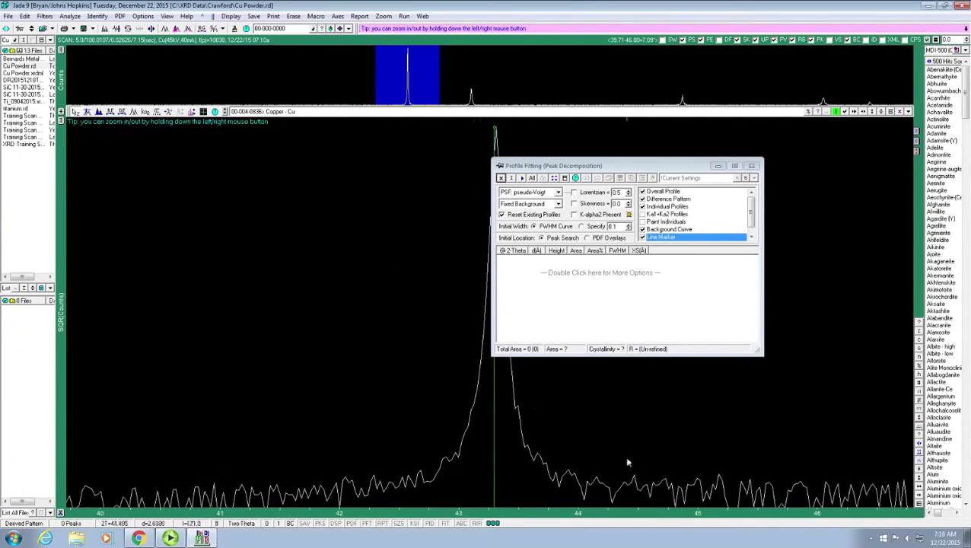
{"action": "left_click", "coordinate": [522, 177]}
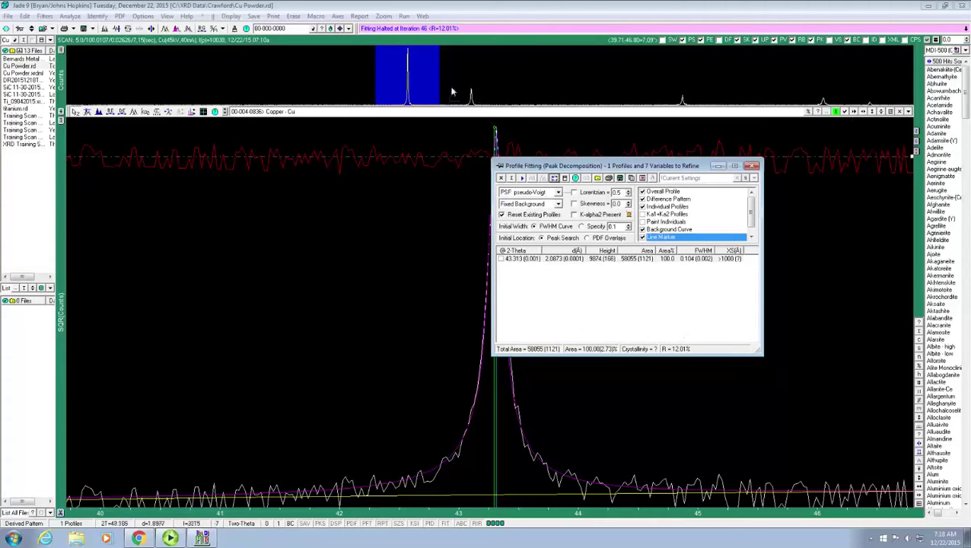
Fit the second copper peak near 50.4° over a two-theta range of about 48.2 to 52.8°
{"action": "left_click_drag", "start_coordinate": [451, 97], "coordinate": [493, 87]}
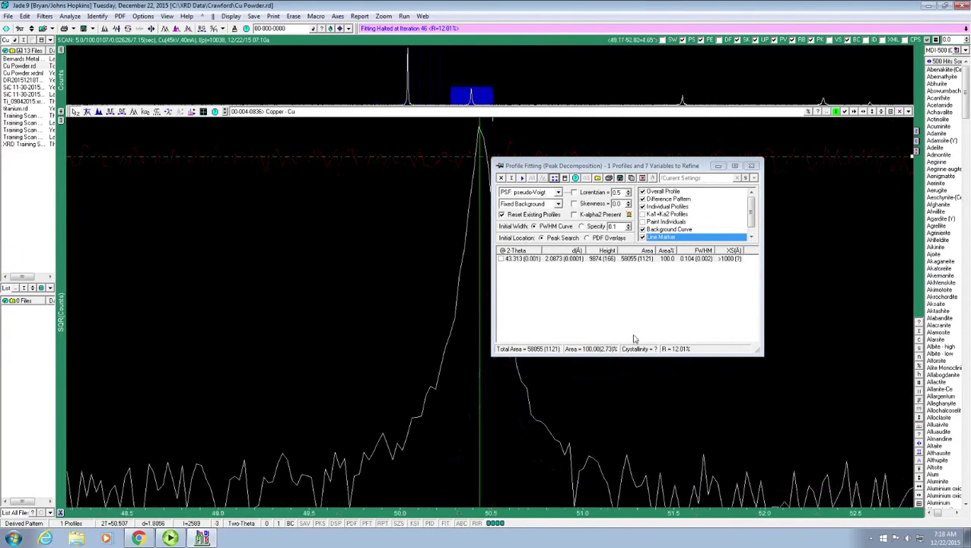
{"action": "left_click", "coordinate": [523, 178]}
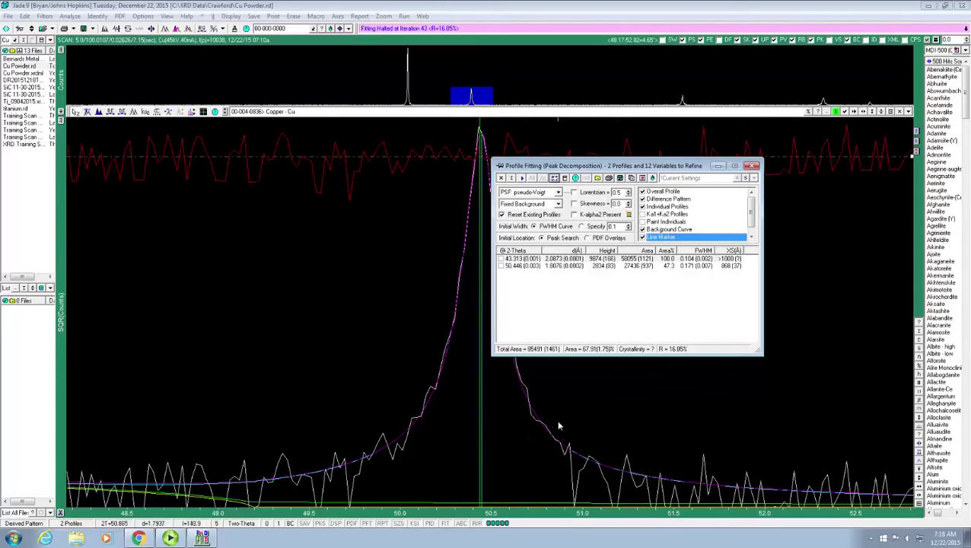
{"action": "left_click", "coordinate": [501, 267]}
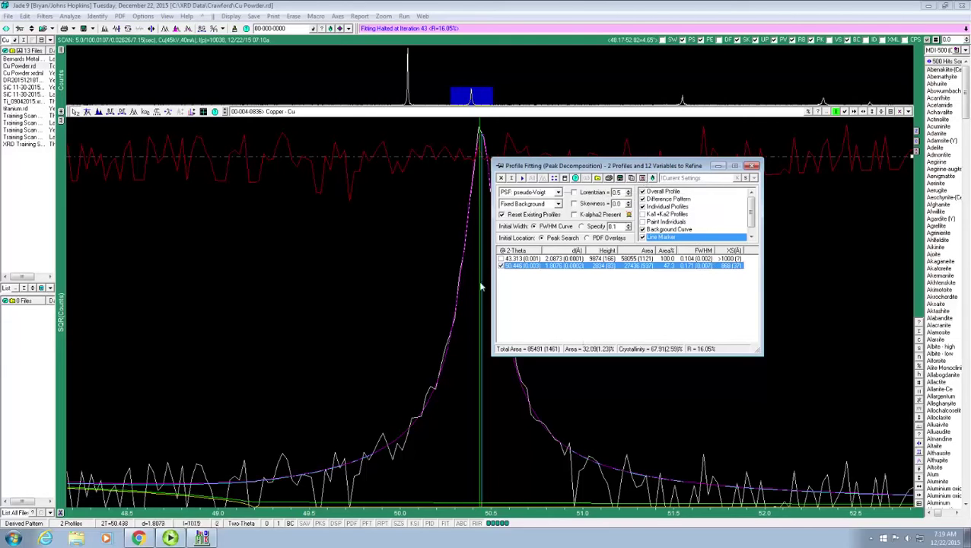
{"action": "left_click", "coordinate": [500, 266]}
Fit the third peak near 74.1° over about 72.0 to 76.5° and erase the stray 74.497 profile from the list
{"action": "left_click_drag", "start_coordinate": [661, 94], "coordinate": [705, 95]}
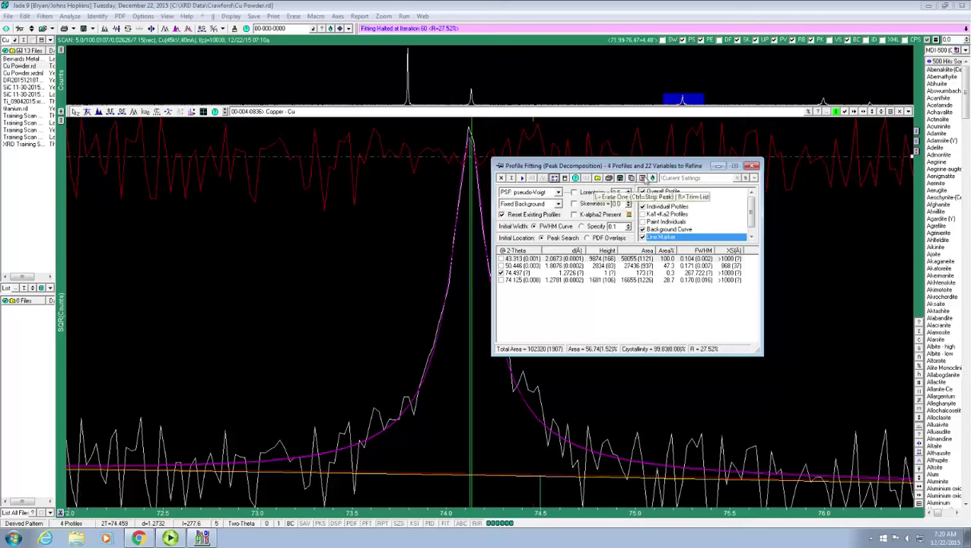
{"action": "left_click", "coordinate": [643, 179]}
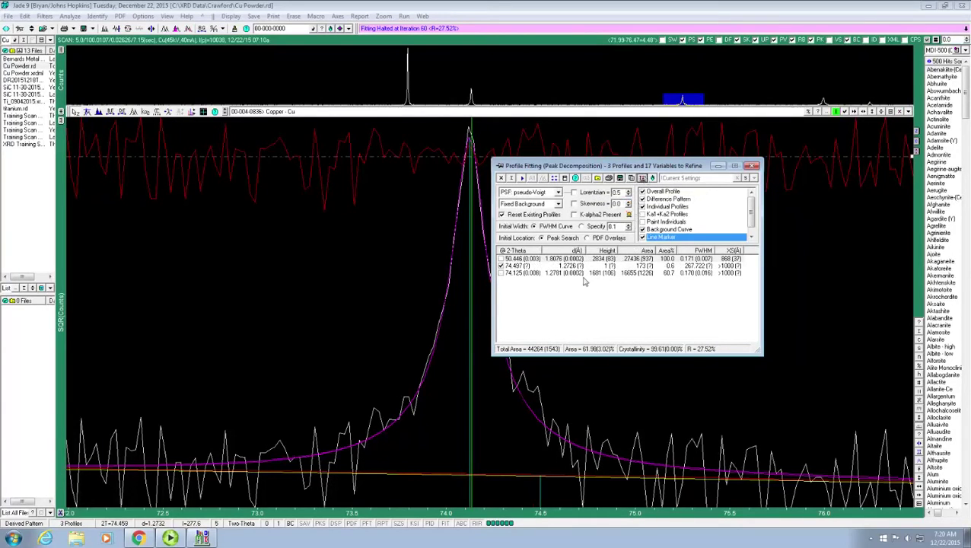
{"action": "left_click", "coordinate": [502, 266]}
{"action": "left_click", "coordinate": [501, 266]}
{"action": "left_click", "coordinate": [642, 178]}
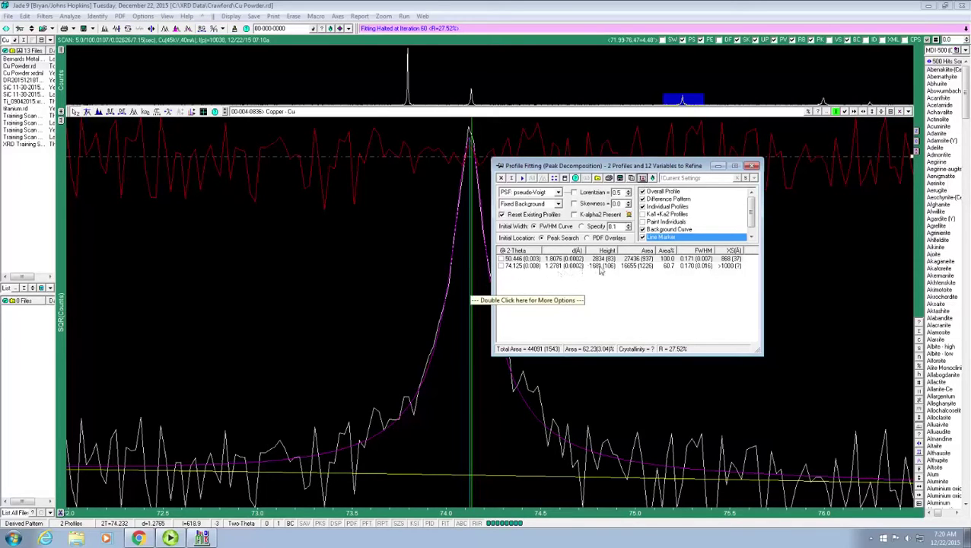
Fit the two remaining copper peaks near 89.9° and 95.1°, each within its own narrow two-theta range
{"action": "left_click_drag", "start_coordinate": [799, 95], "coordinate": [840, 98]}
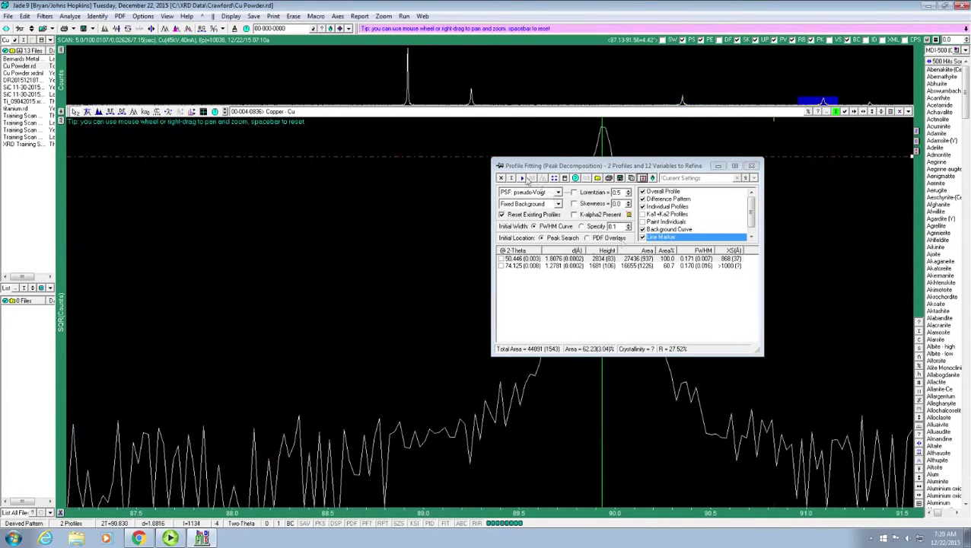
{"action": "left_click", "coordinate": [523, 178]}
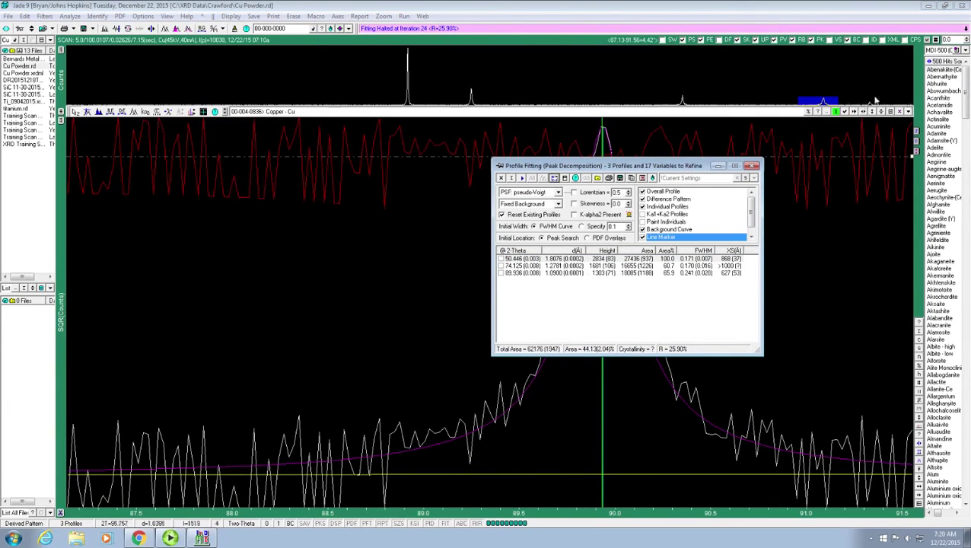
{"action": "left_click_drag", "start_coordinate": [859, 98], "coordinate": [881, 101]}
{"action": "left_click", "coordinate": [522, 178]}
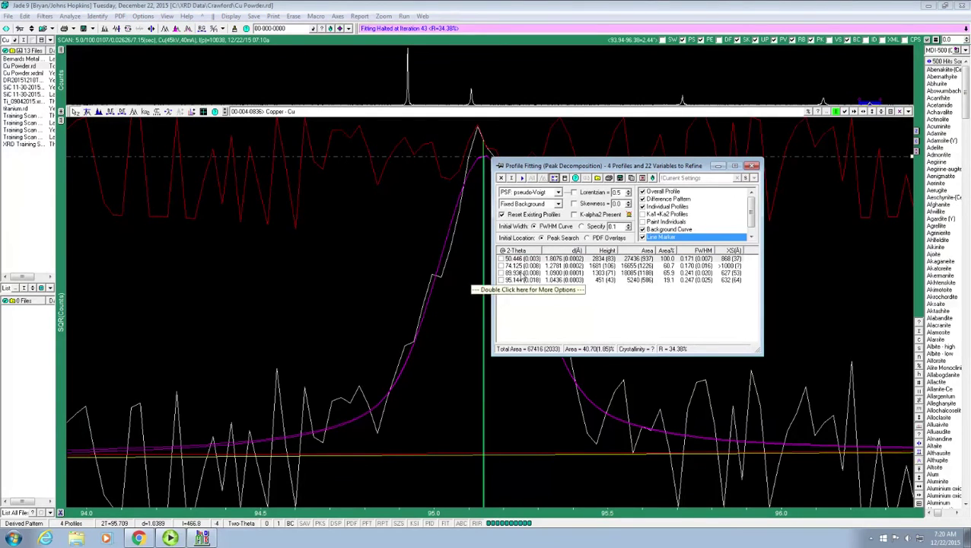
Refit the strongest copper peak near 43.3° to restore its missing profile, using a range of about 39.4 to 46.5°
{"action": "right_click", "coordinate": [356, 189]}
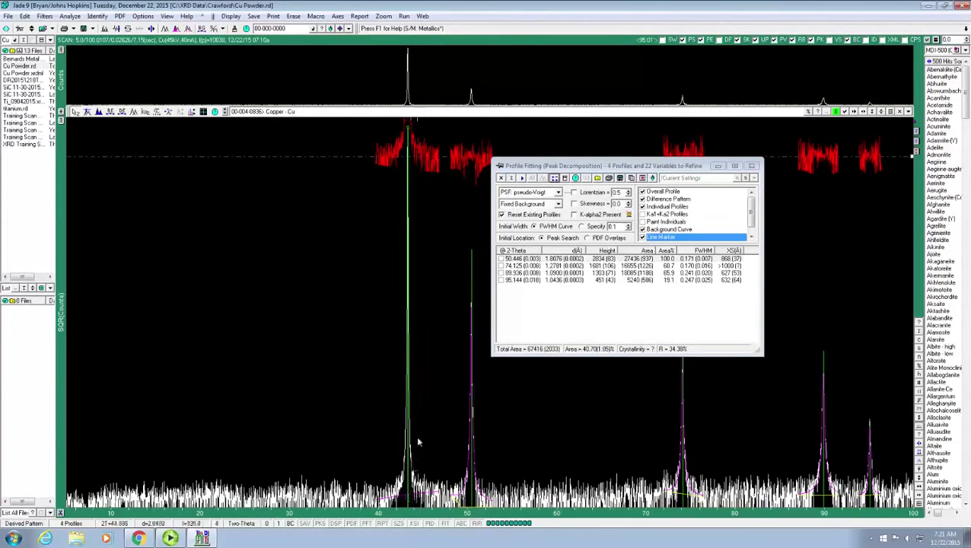
{"action": "left_click_drag", "start_coordinate": [373, 79], "coordinate": [436, 49]}
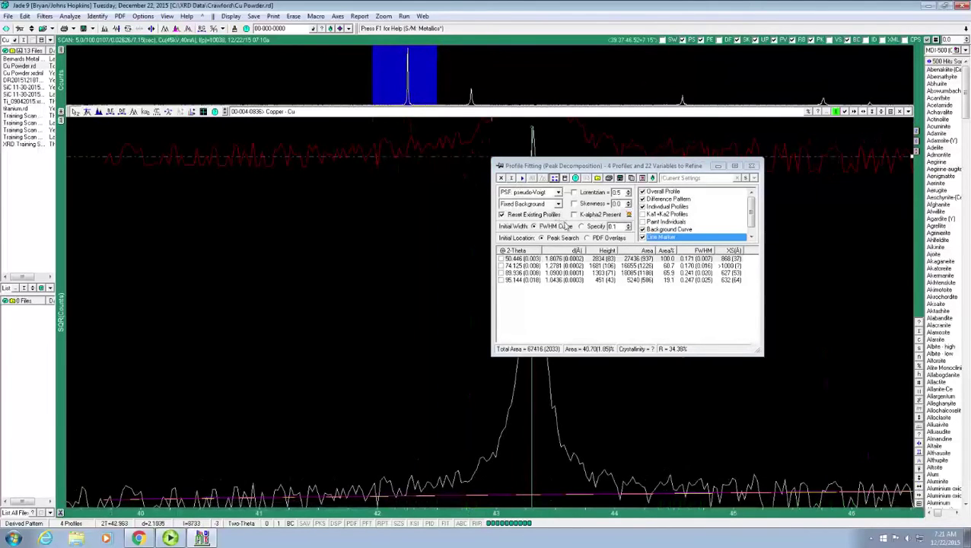
{"action": "left_click", "coordinate": [522, 178]}
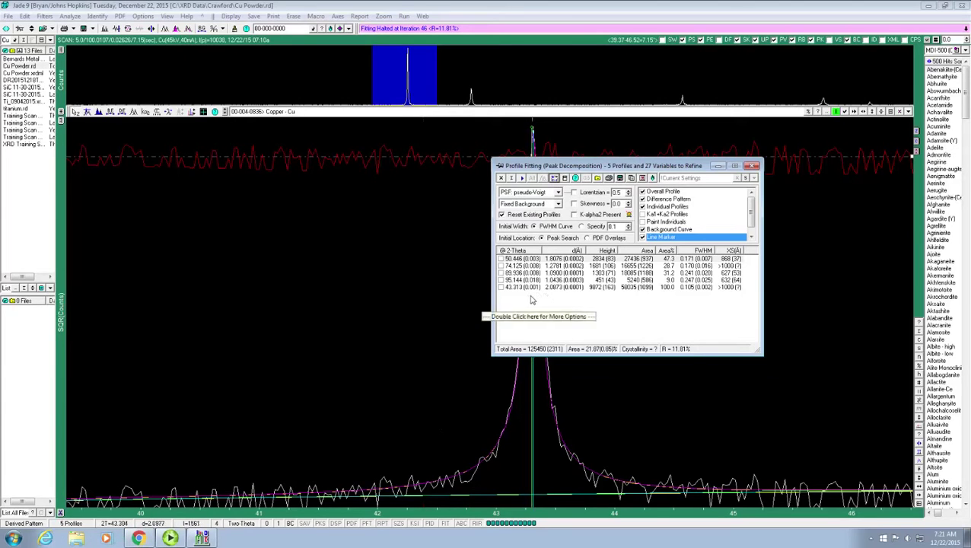
Open a blank Notepad document, then bring the profile fitting results back into view
{"action": "left_click", "coordinate": [13, 539]}
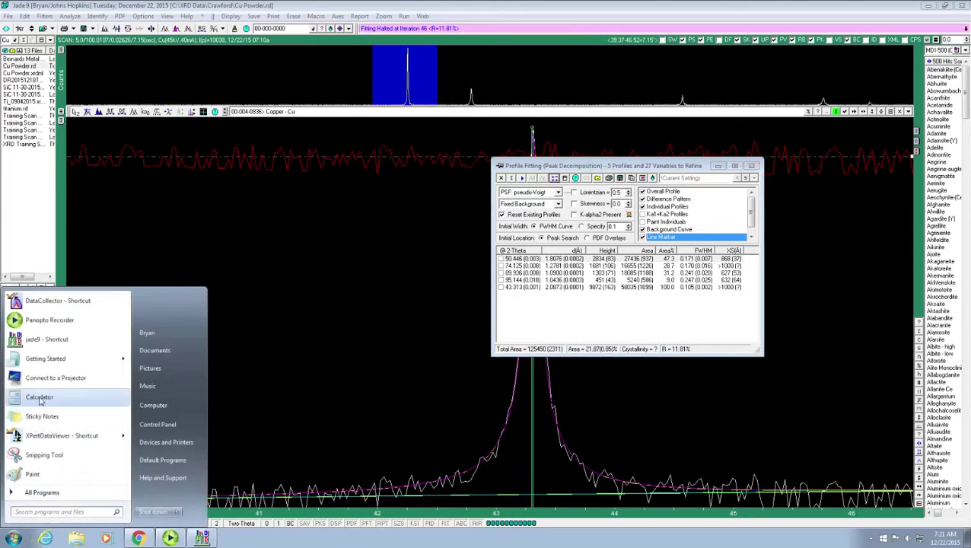
{"action": "left_click", "coordinate": [41, 491]}
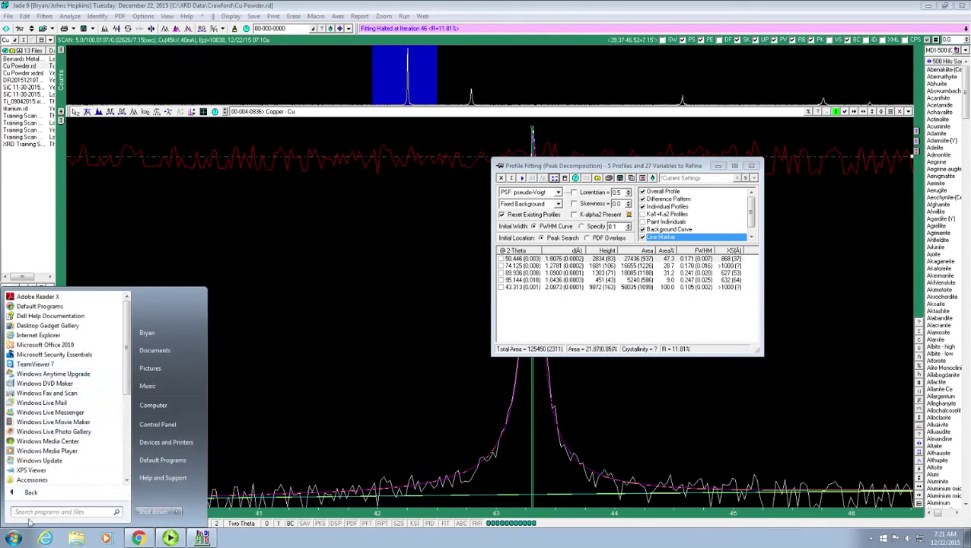
{"action": "left_click", "coordinate": [34, 480]}
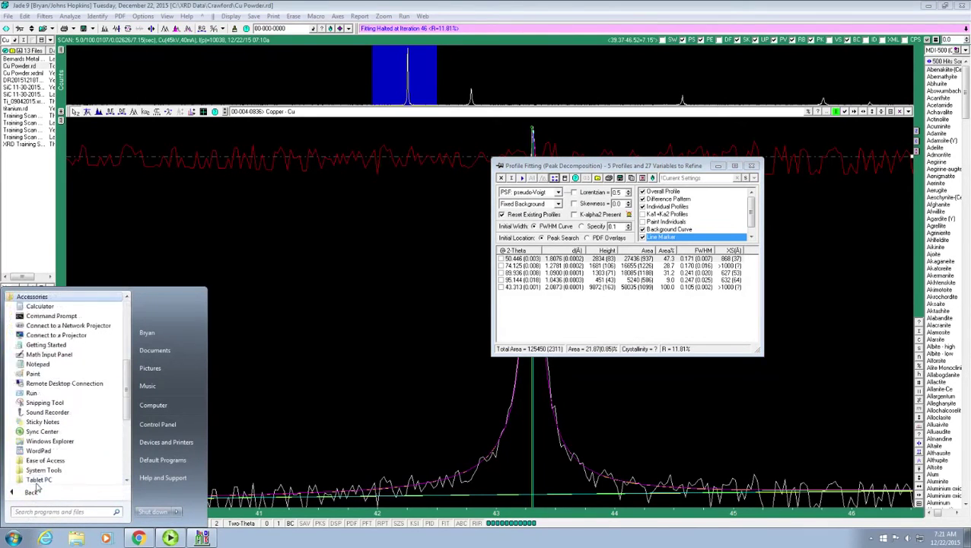
{"action": "left_click", "coordinate": [40, 373]}
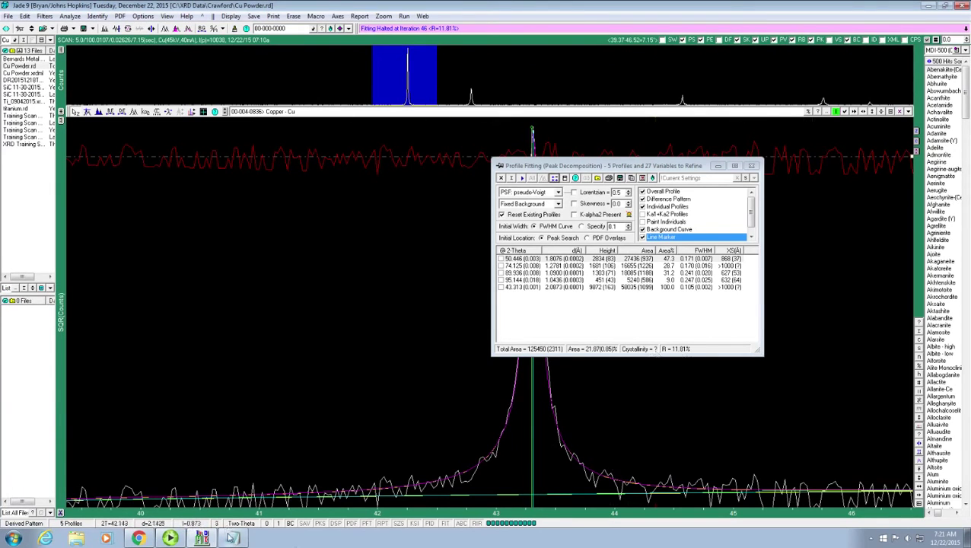
{"action": "left_click", "coordinate": [230, 539]}
{"action": "left_click", "coordinate": [230, 538]}
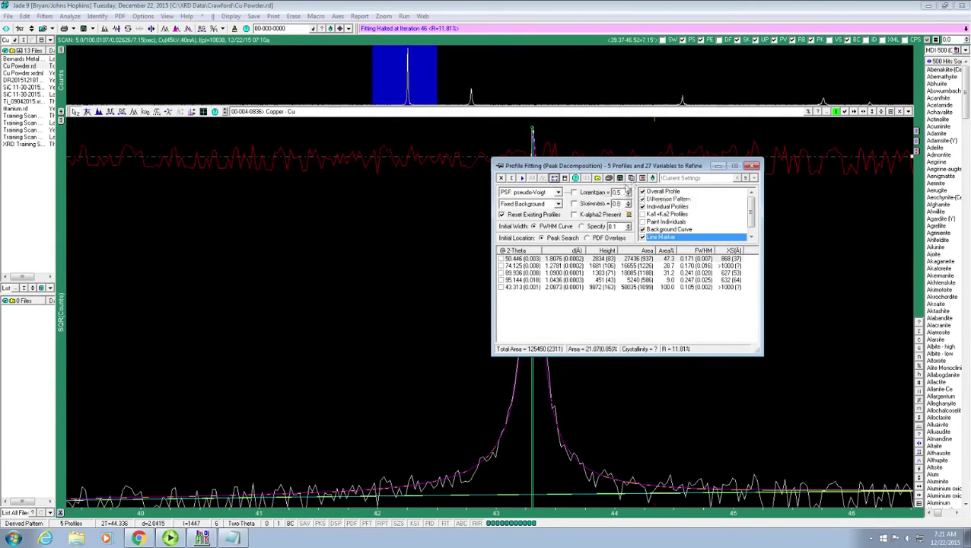
Copy the fitted profile list and paste it into the blank Notepad document
{"action": "left_click", "coordinate": [631, 178]}
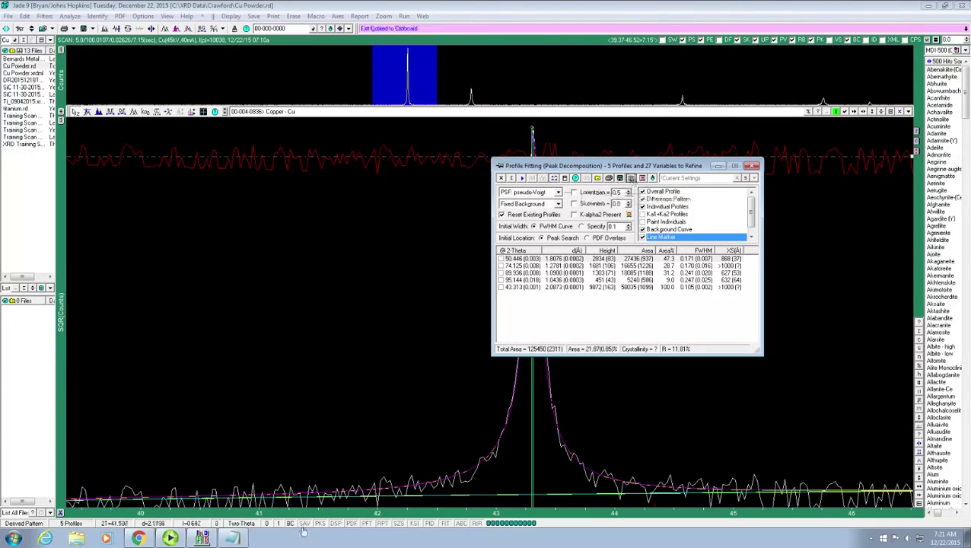
{"action": "left_click", "coordinate": [232, 537]}
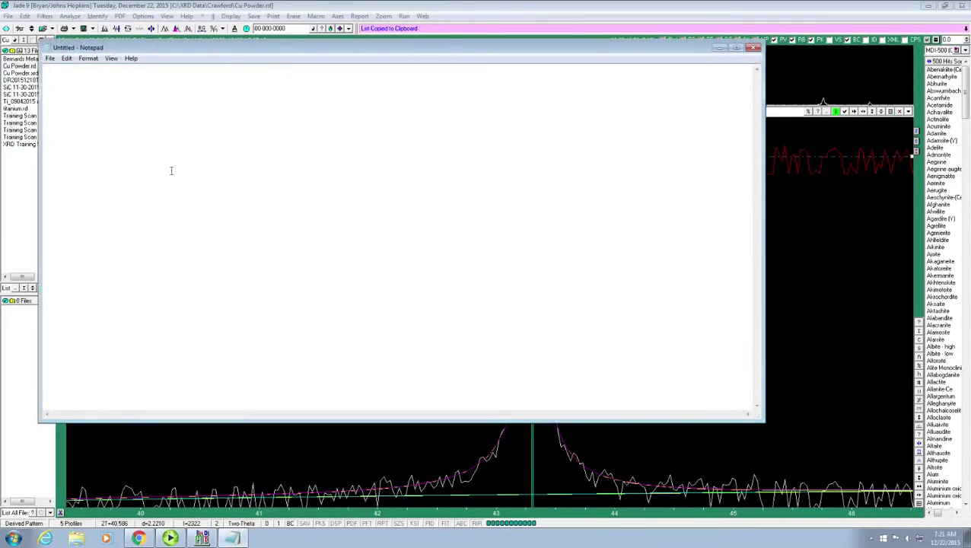
{"action": "key", "text": "ctrl+v"}
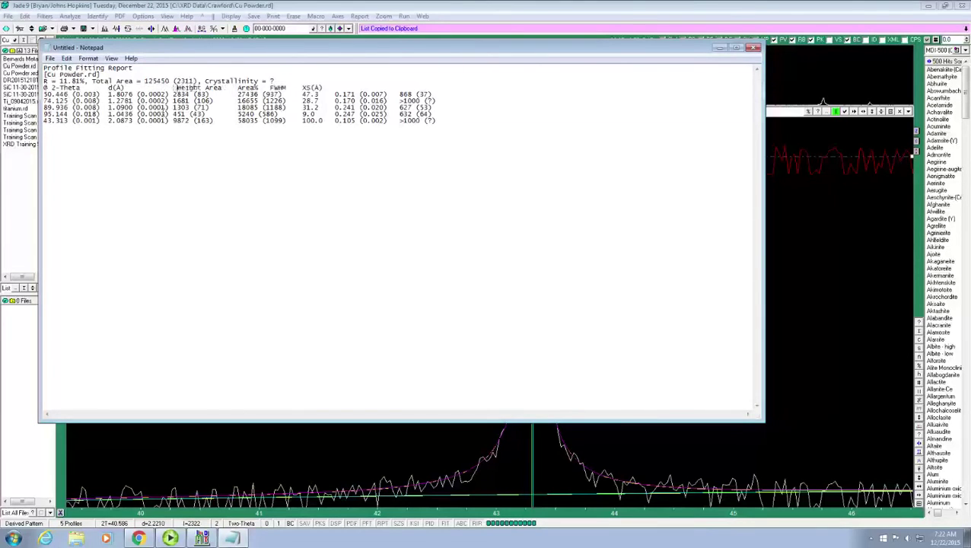
Align the Height, Area, Area%, FWHM and XS(A) headings with their data columns in the pasted report
{"action": "left_click", "coordinate": [205, 90]}
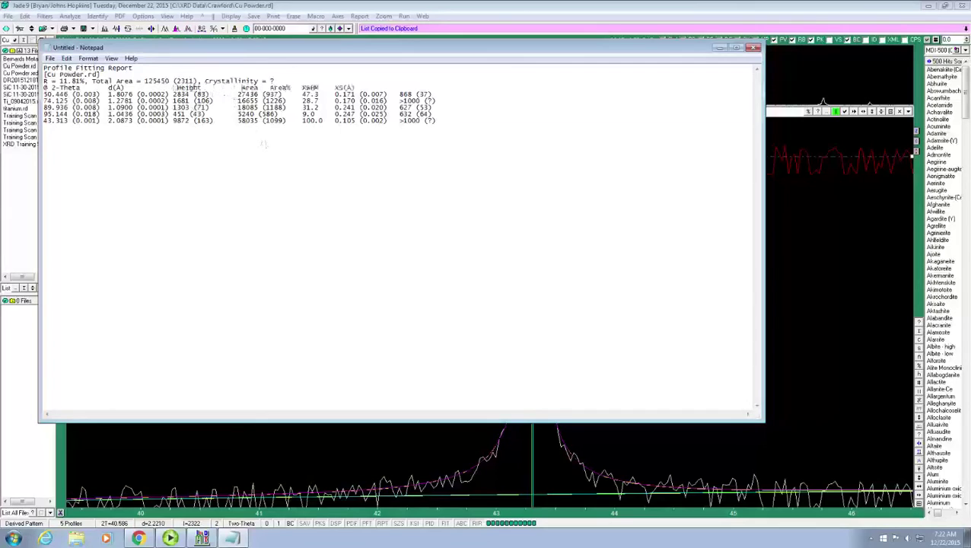
{"action": "left_click", "coordinate": [263, 88]}
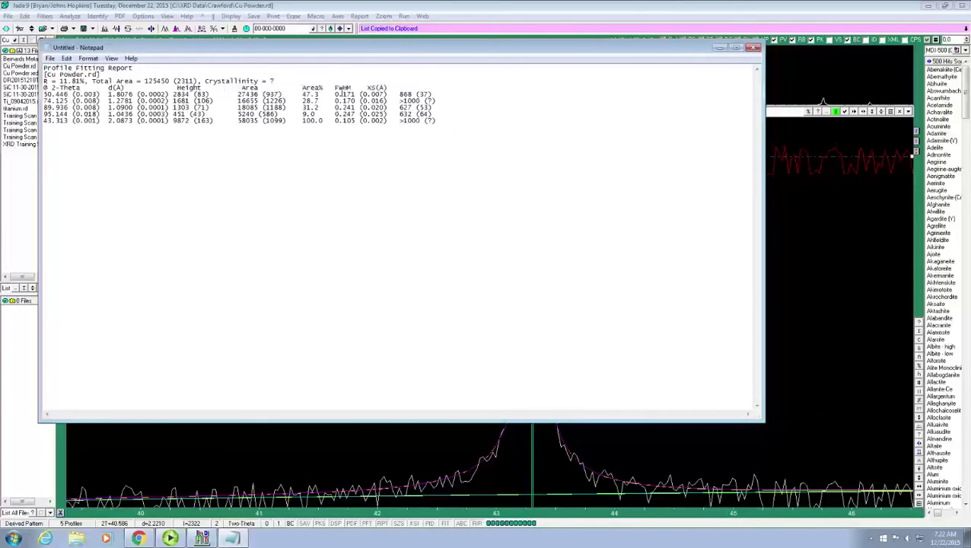
{"action": "left_click", "coordinate": [369, 89]}
Return to Jade, close profile fitting and calculate the cubic lattice constants from the fitted peaks
{"action": "left_click", "coordinate": [800, 72]}
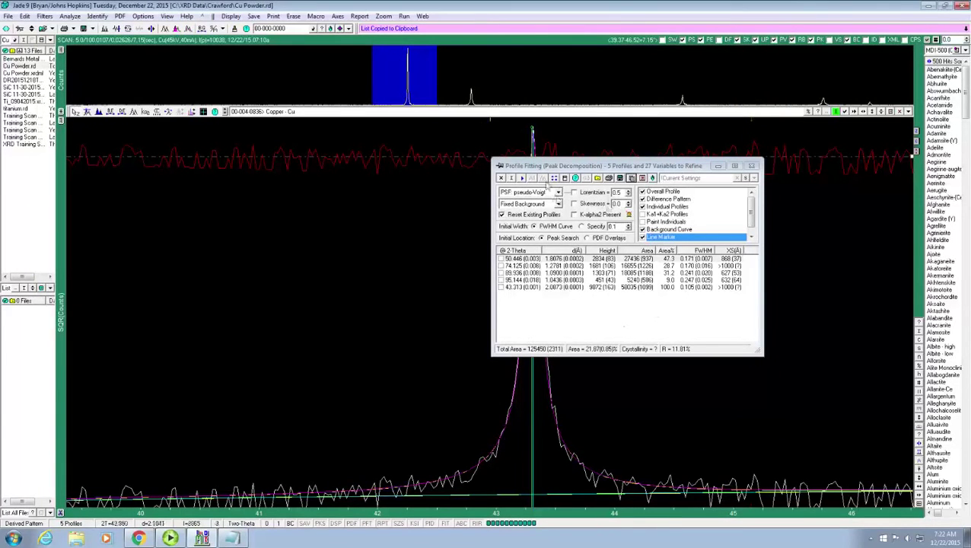
{"action": "left_click", "coordinate": [753, 166]}
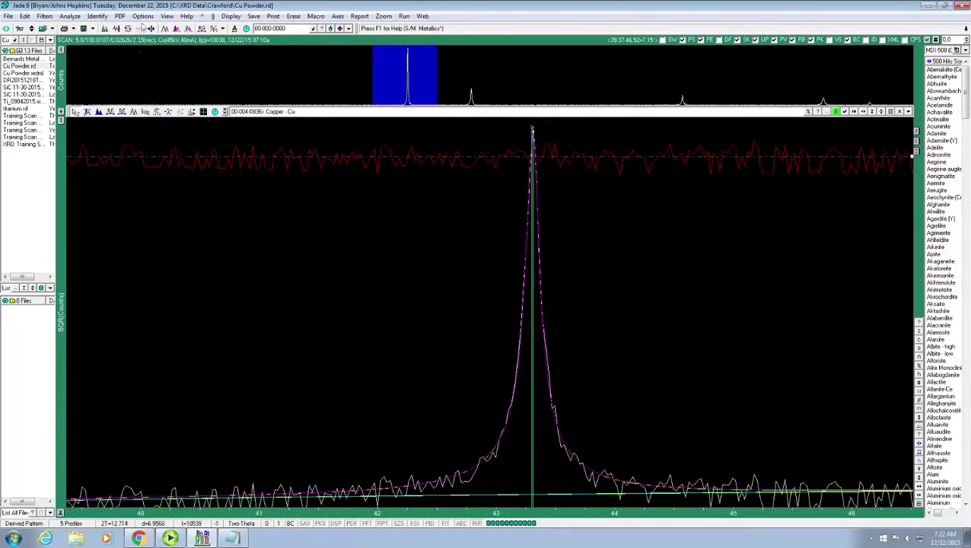
{"action": "left_click", "coordinate": [145, 17]}
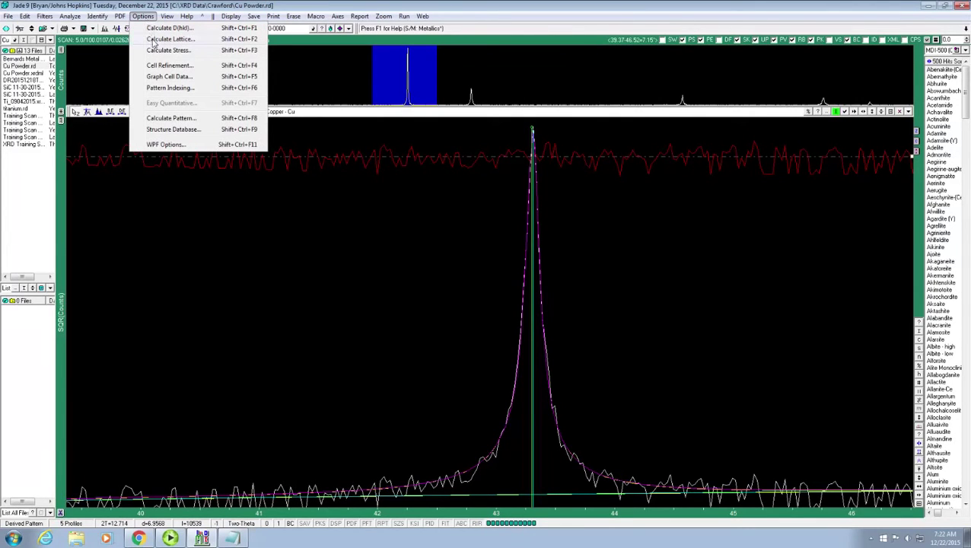
{"action": "left_click", "coordinate": [154, 40]}
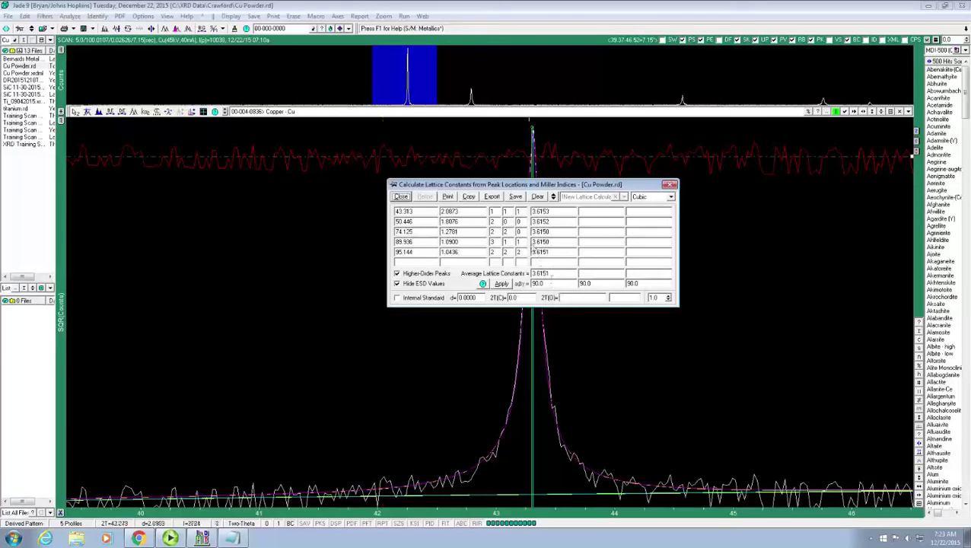
Copy the lattice constant results and paste them below the profile fitting report in Notepad
{"action": "left_click", "coordinate": [469, 196]}
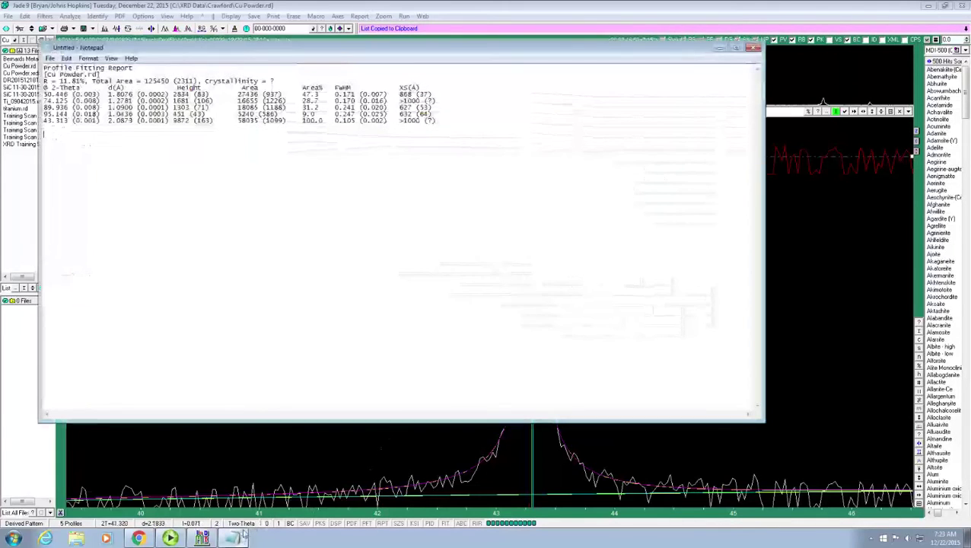
{"action": "left_click", "coordinate": [233, 539]}
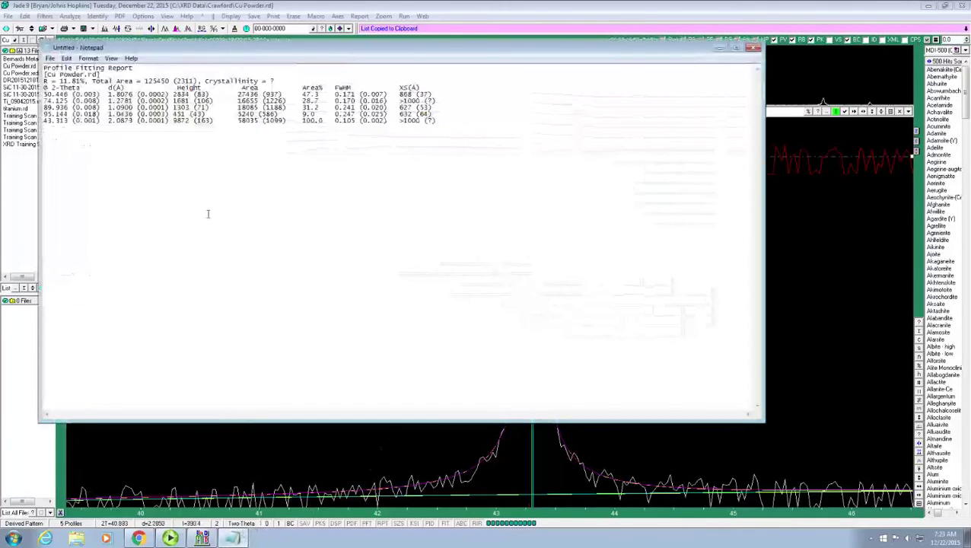
{"action": "key", "text": "ctrl+v"}
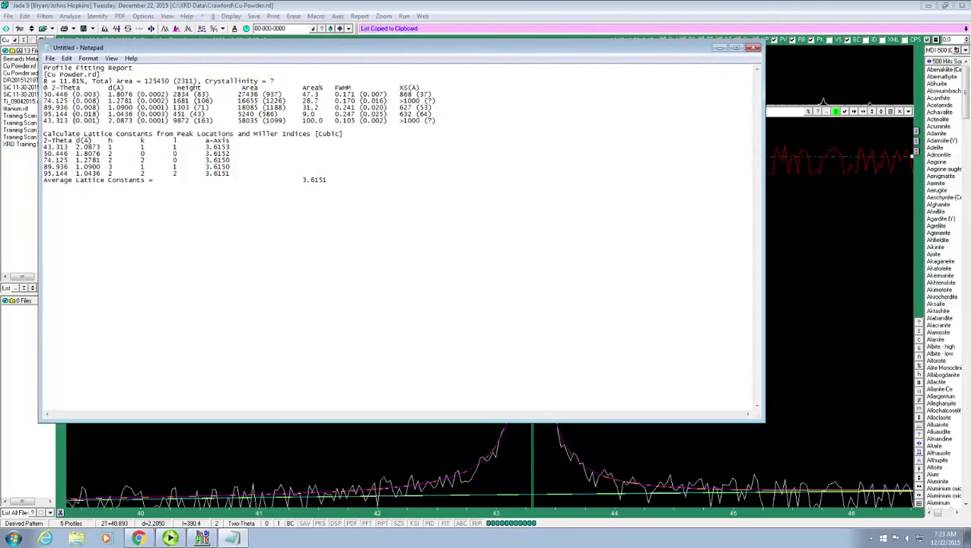
Return from Notepad to Jade and close the lattice constant calculation
{"action": "left_click", "coordinate": [760, 8]}
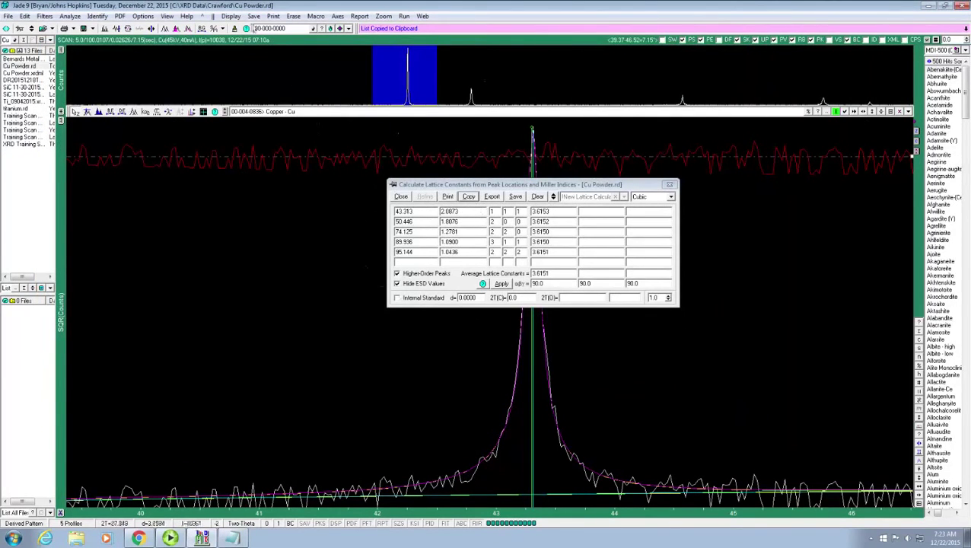
{"action": "left_click", "coordinate": [669, 184]}
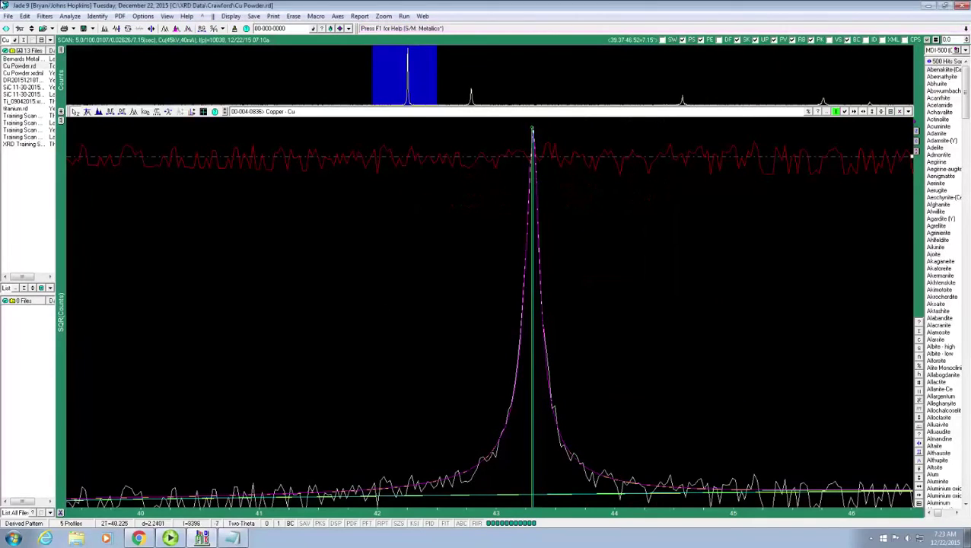
Start saving the primary pattern as a .txt file and set the save location to the source scan's folder under C:\XRD Data
{"action": "left_click", "coordinate": [9, 16]}
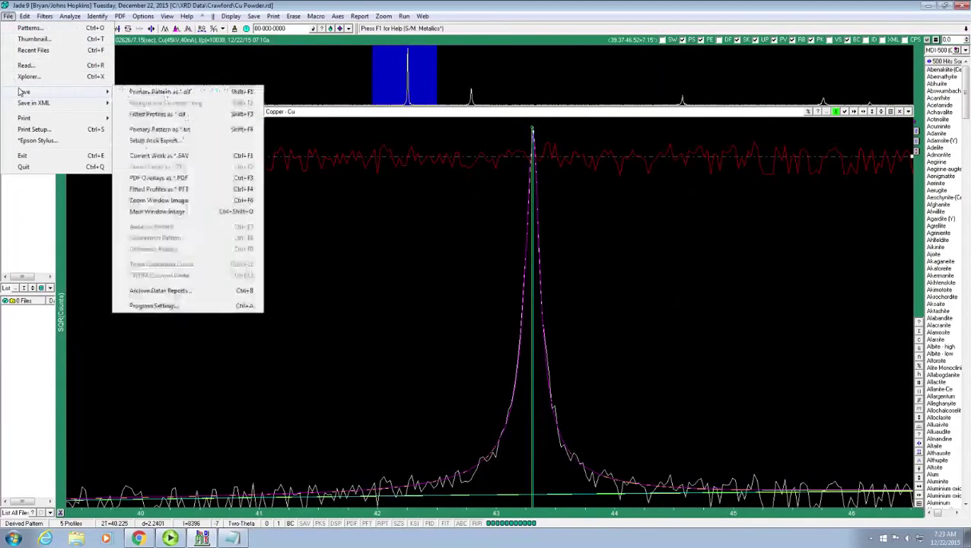
{"action": "mouse_move", "coordinate": [25, 105]}
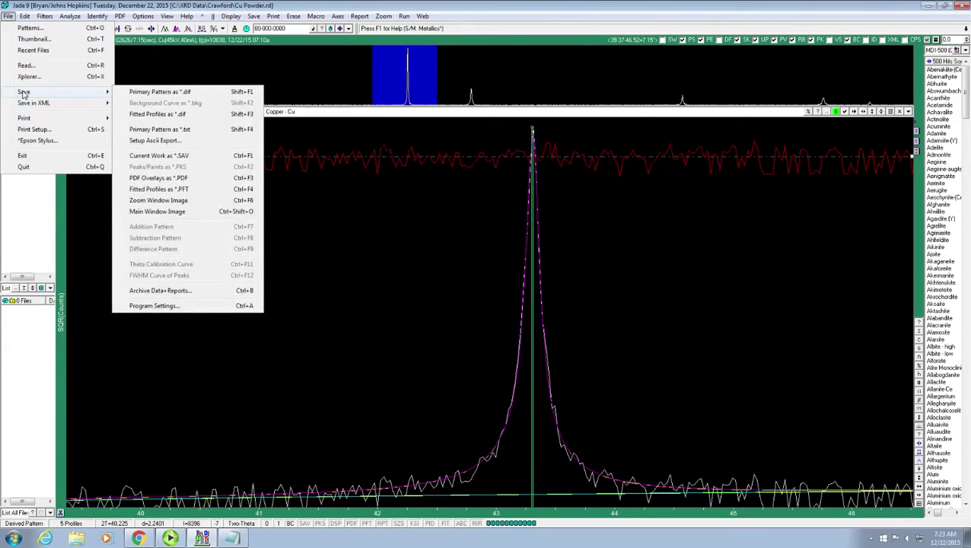
{"action": "left_click", "coordinate": [161, 134]}
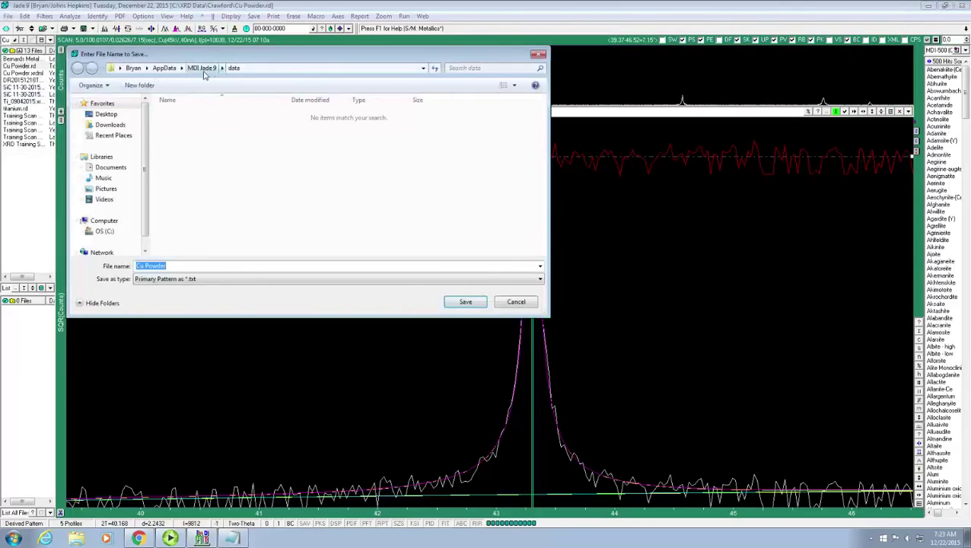
{"action": "left_click", "coordinate": [133, 68]}
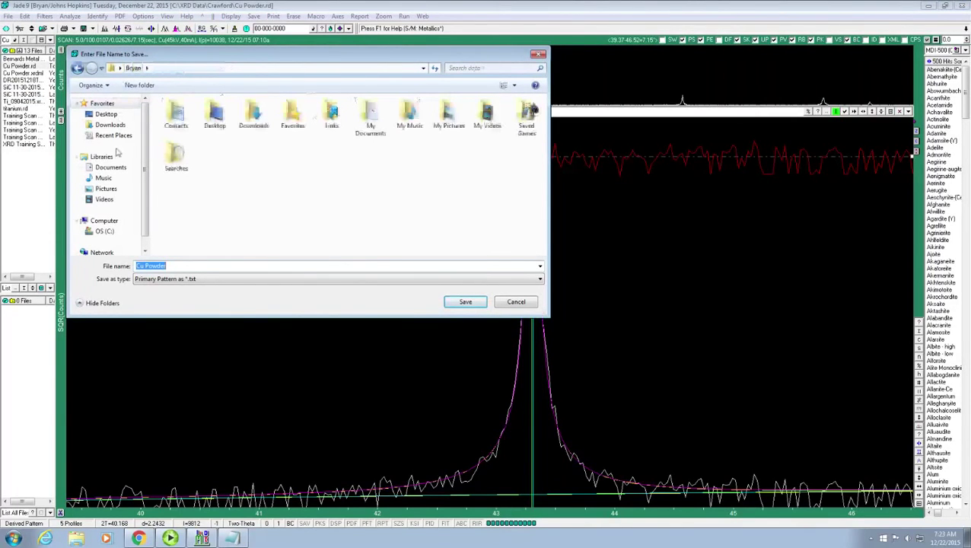
{"action": "left_click", "coordinate": [111, 167]}
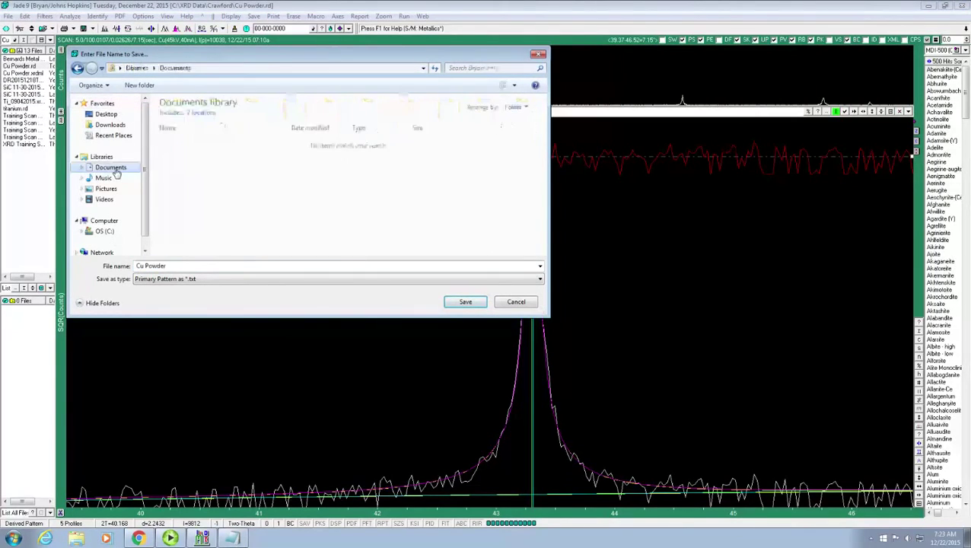
{"action": "left_click", "coordinate": [103, 230]}
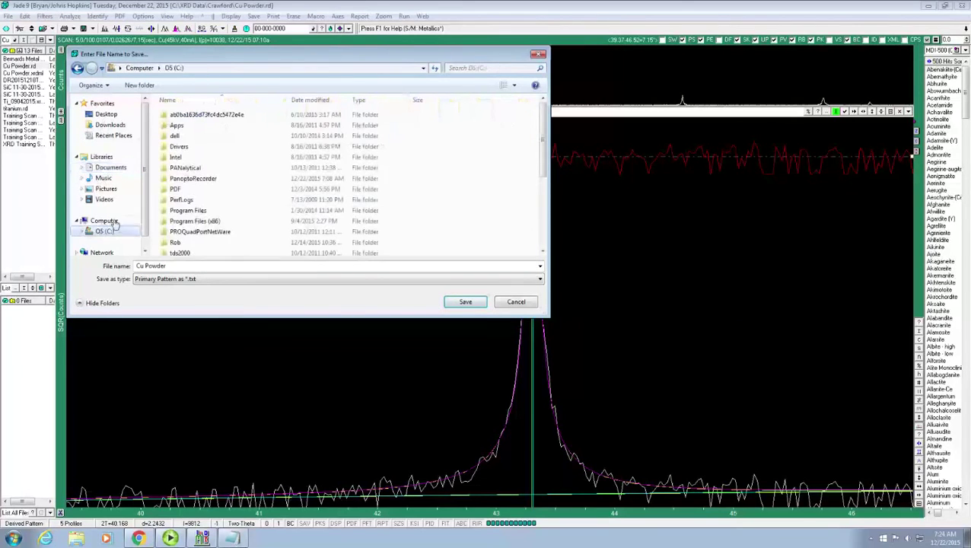
{"action": "left_click", "coordinate": [186, 168]}
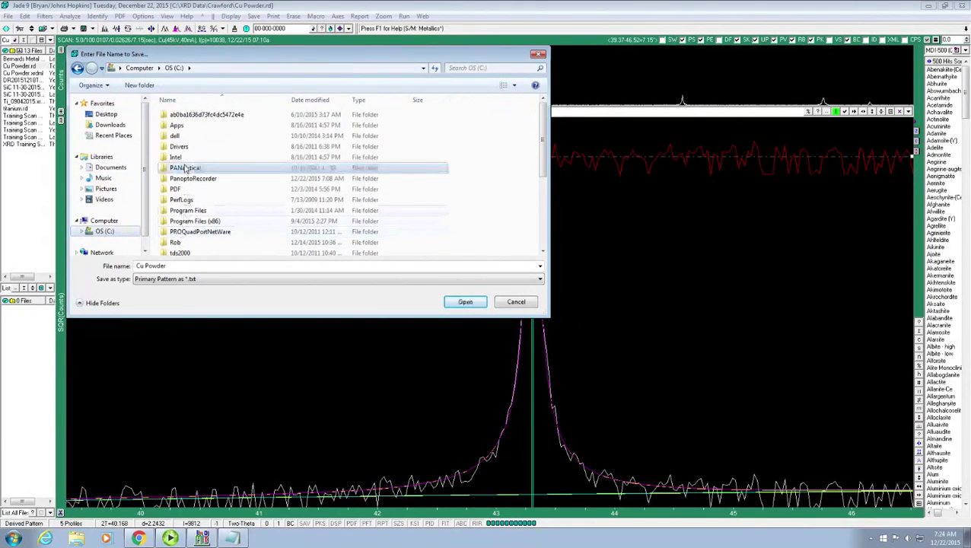
{"action": "scroll", "coordinate": [185, 169], "scroll_direction": "down", "scroll_amount": 2}
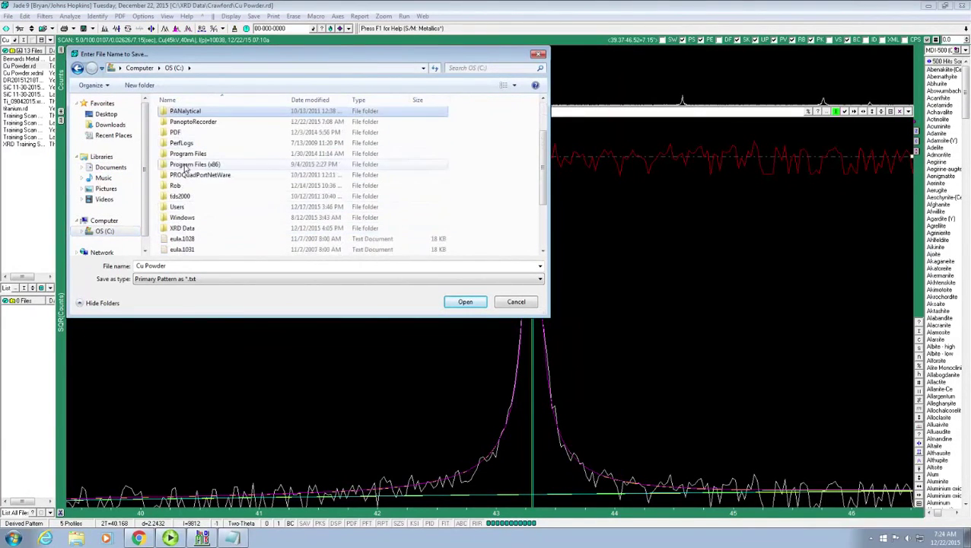
{"action": "double_click", "coordinate": [181, 229]}
{"action": "double_click", "coordinate": [182, 179]}
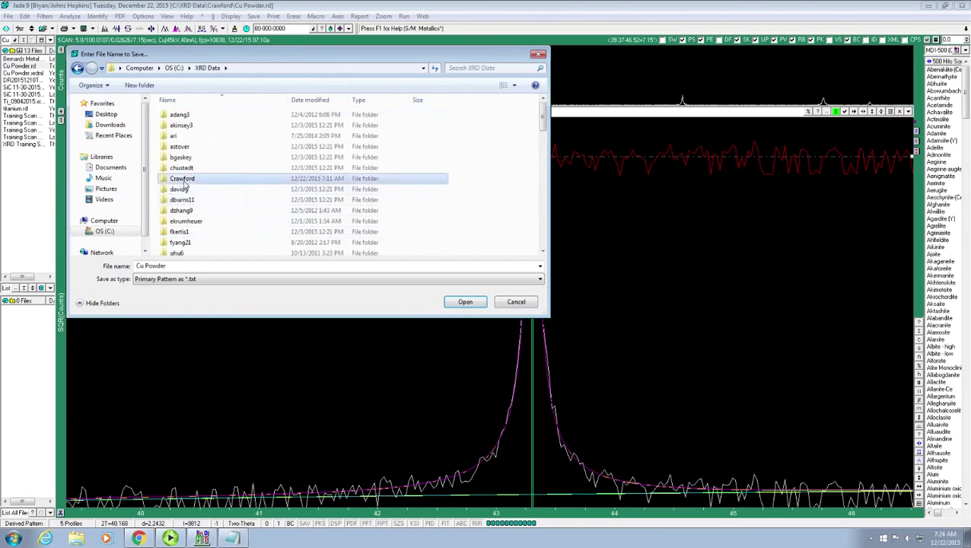
Name the exported text file Cu Powder final Analysis and save it
{"action": "left_click", "coordinate": [183, 267]}
{"action": "left_click", "coordinate": [183, 268]}
{"action": "type", "text": "final ("}
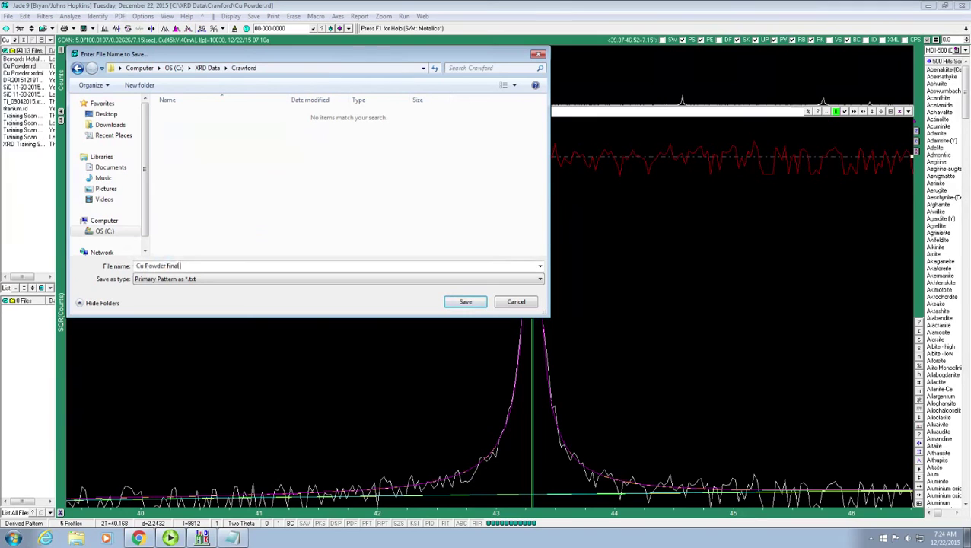
{"action": "type", "text": "Analysis"}
{"action": "key", "text": "Return"}
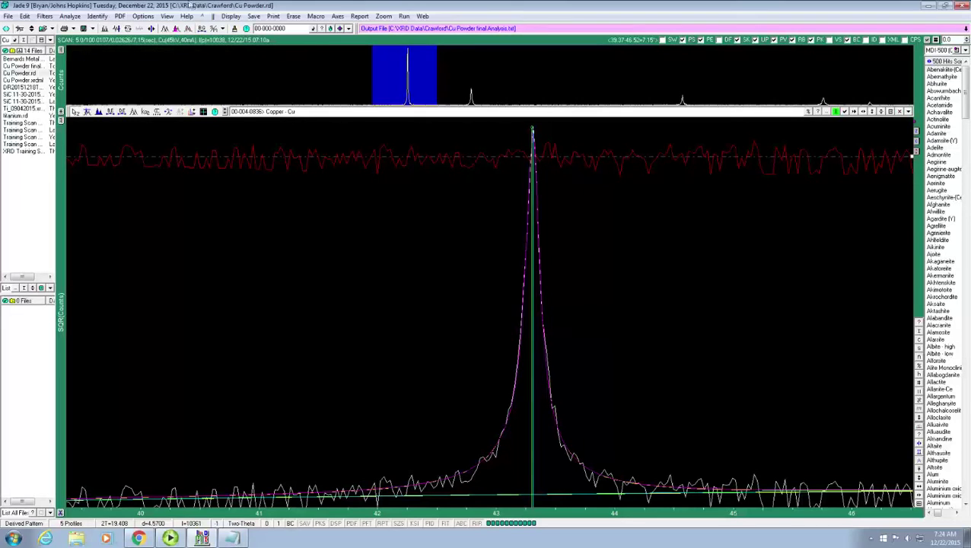
Open the file commands for the Cu Powder pattern
{"action": "left_click", "coordinate": [8, 16]}
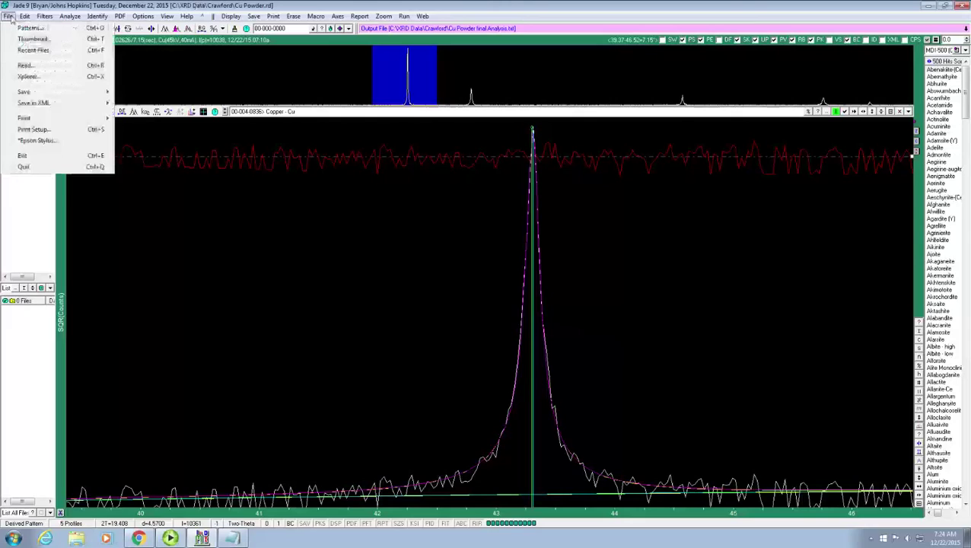